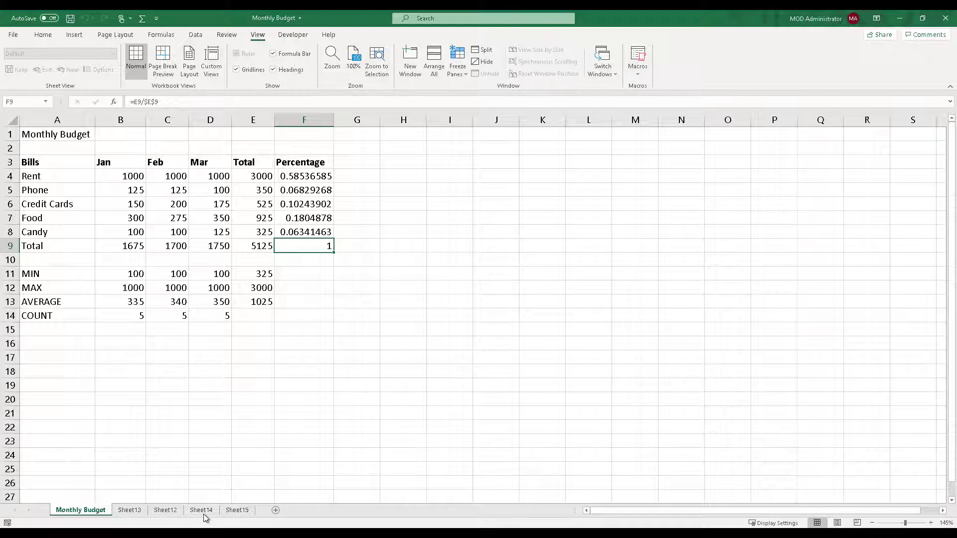
# Step: Move Sheet12 ahead of Sheet13 so it directly follows the Monthly Budget sheet
pyautogui.click(166, 510)
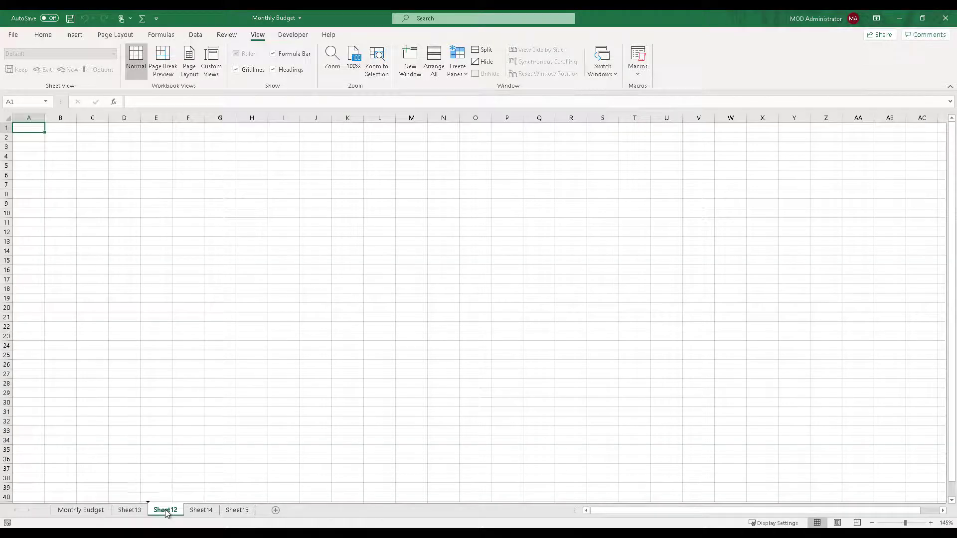
pyautogui.moveTo(167, 513)
pyautogui.mouseDown()
pyautogui.moveTo(100, 515)
pyautogui.moveTo(244, 514)
pyautogui.moveTo(142, 508)
pyautogui.mouseUp()
pyautogui.moveTo(142, 507); pyautogui.dragTo(141, 507)
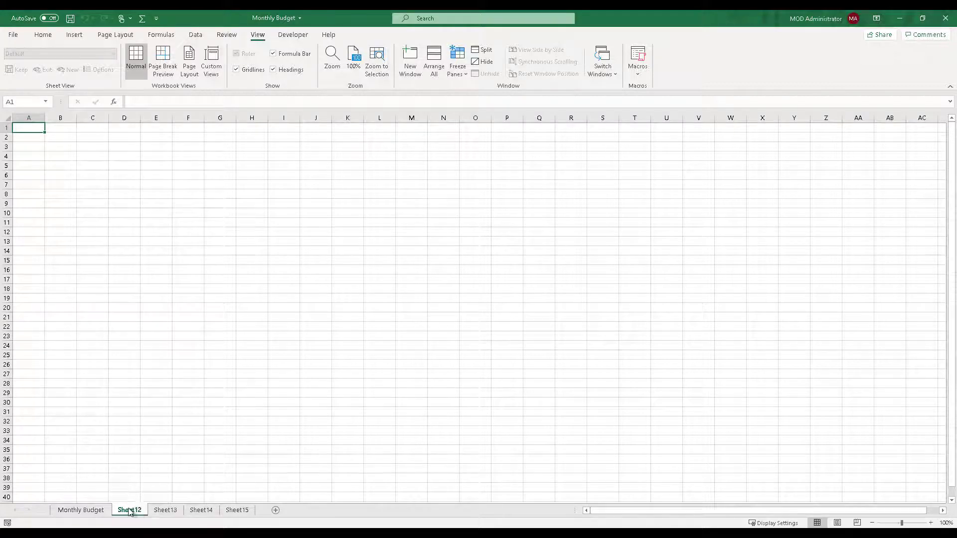
# Step: Place one copy of the Monthly Budget sheet between Sheet14 and Sheet15, and another after Sheet15
pyautogui.click(81, 511)
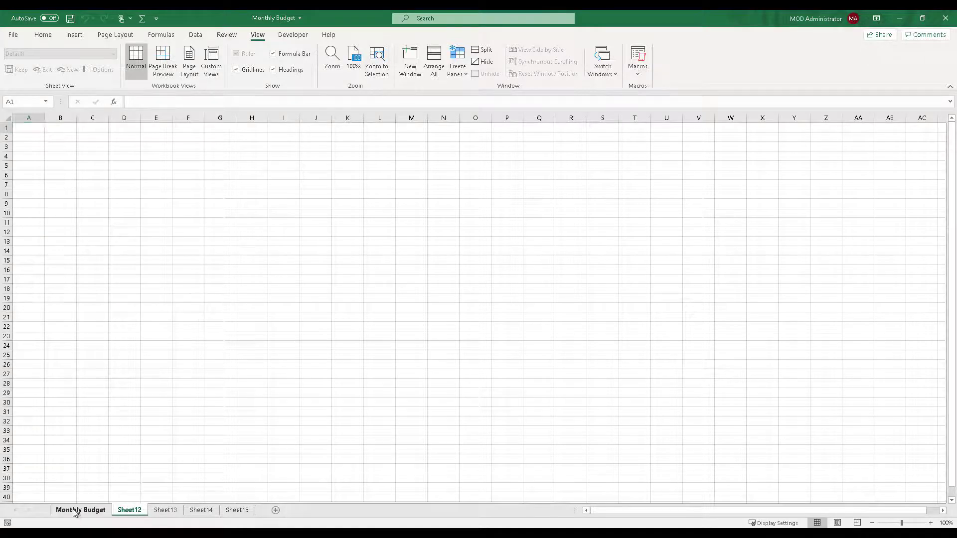
pyautogui.moveTo(81, 510)
pyautogui.mouseDown()
pyautogui.moveTo(259, 516)
pyautogui.moveTo(70, 513)
pyautogui.mouseUp()
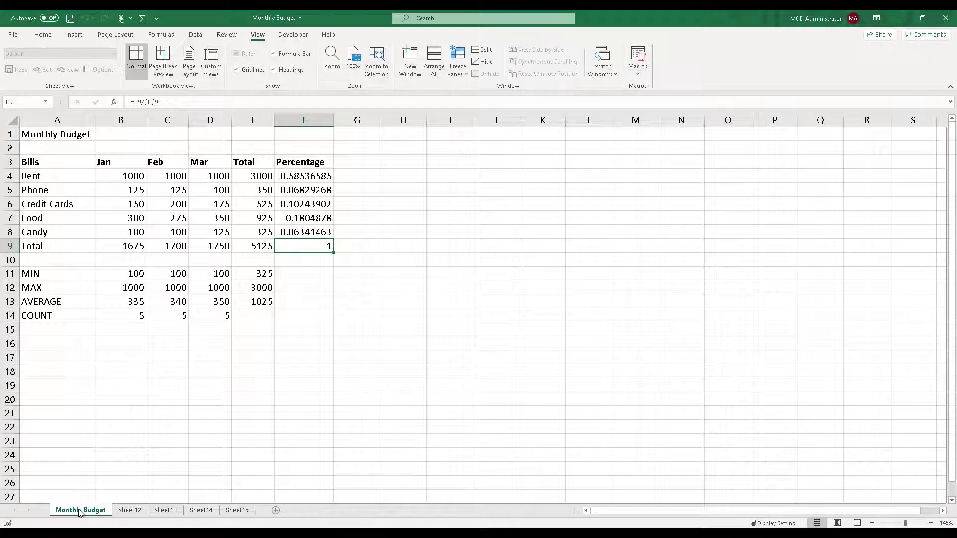
pyautogui.moveTo(79, 513); pyautogui.dragTo(77, 498)
pyautogui.moveTo(78, 498); pyautogui.dragTo(228, 519)
pyautogui.moveTo(228, 518); pyautogui.dragTo(233, 513)
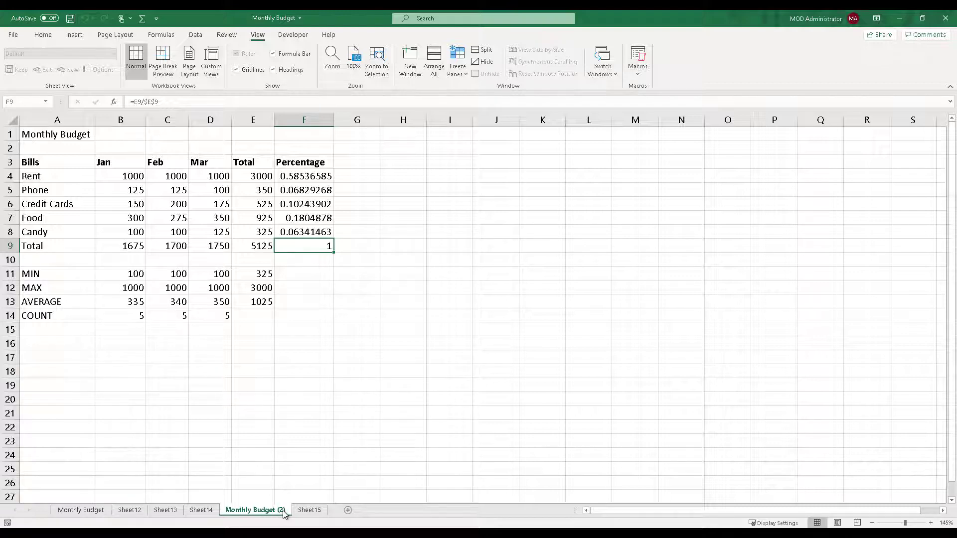
pyautogui.moveTo(279, 515); pyautogui.dragTo(334, 518)
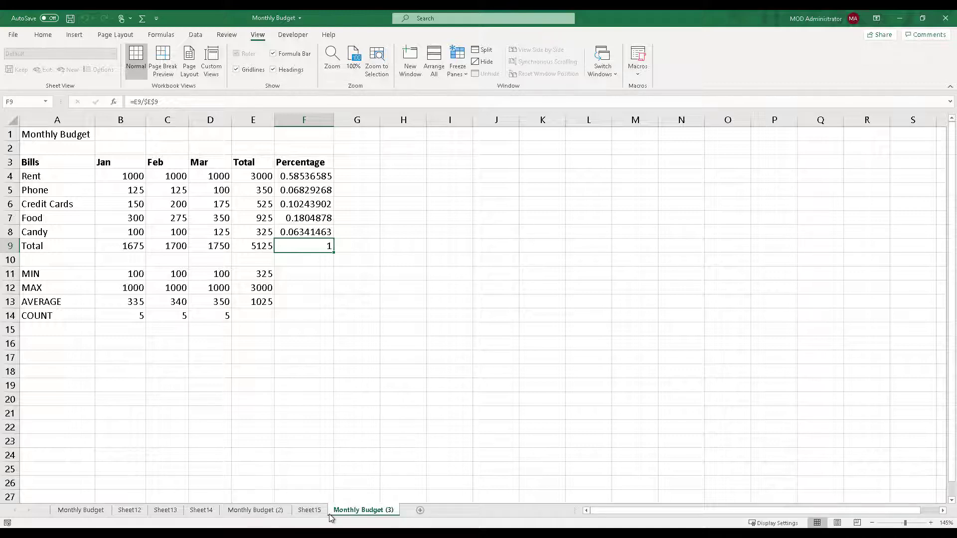
# Step: Delete the Monthly Budget (3) sheet from the workbook
pyautogui.rightClick(376, 513)
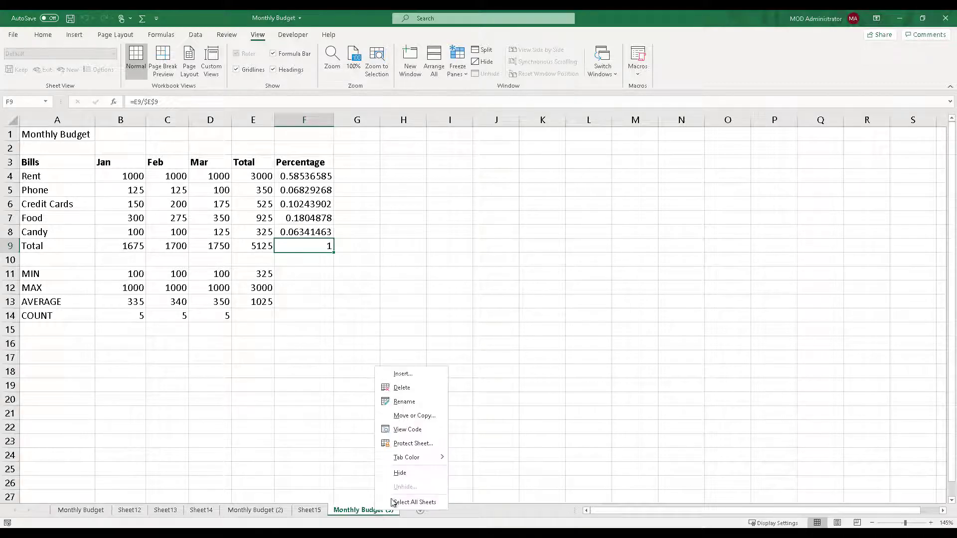
pyautogui.click(402, 388)
pyautogui.click(463, 302)
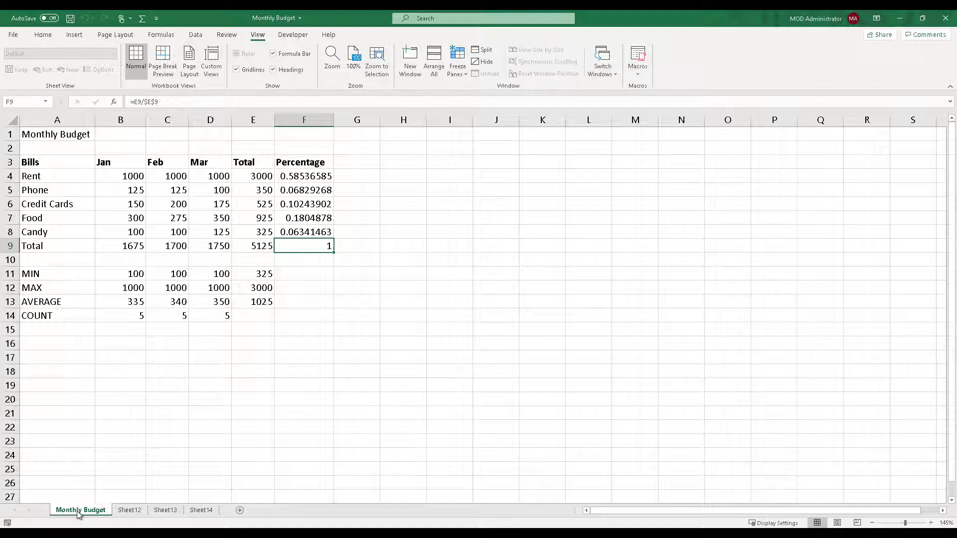
# Step: Copy the Monthly Budget sheet into a new workbook using Move or Copy with Create a copy enabled
pyautogui.rightClick(79, 515)
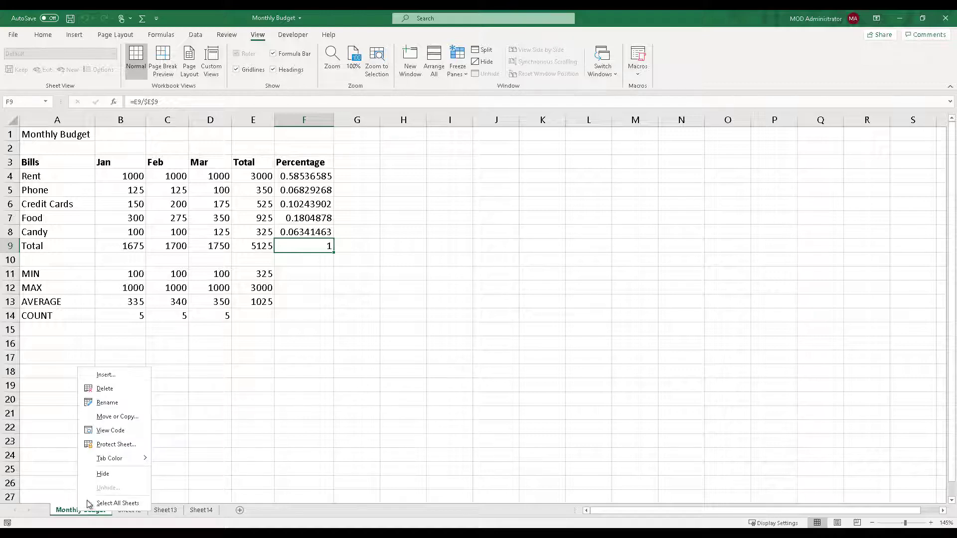
pyautogui.click(129, 421)
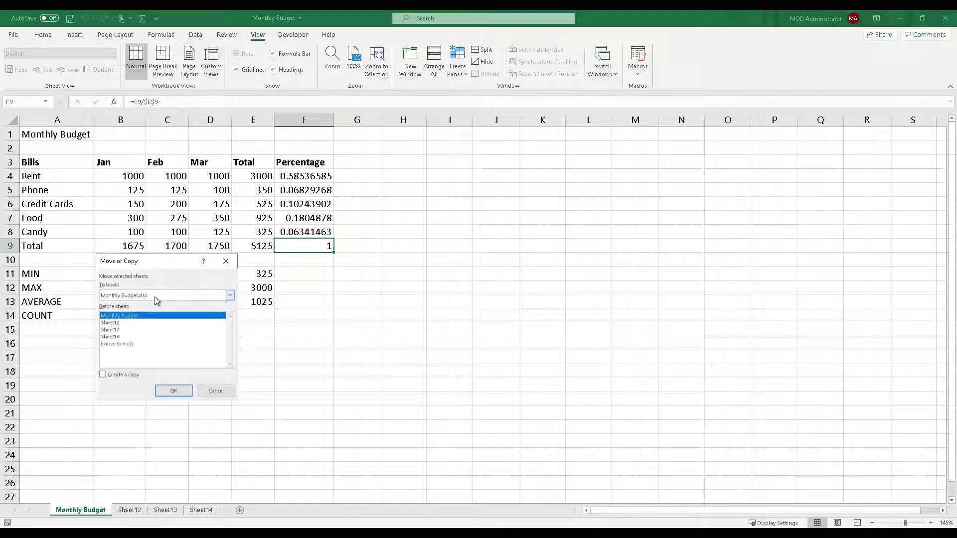
pyautogui.click(222, 299)
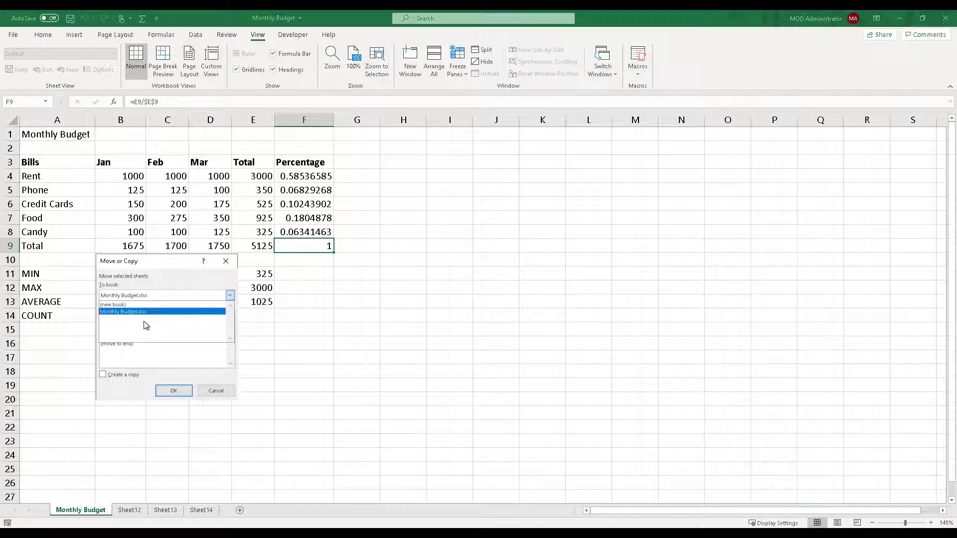
pyautogui.click(122, 305)
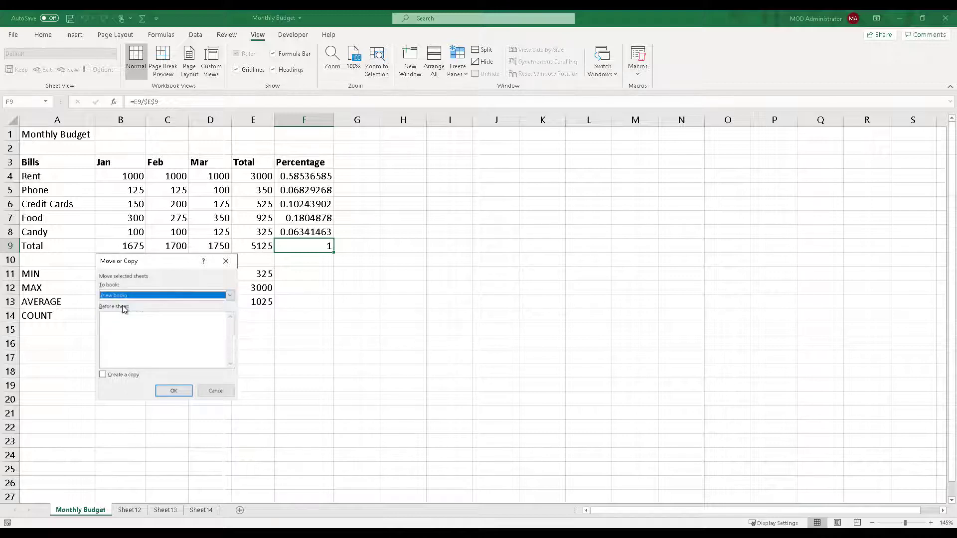
pyautogui.click(102, 376)
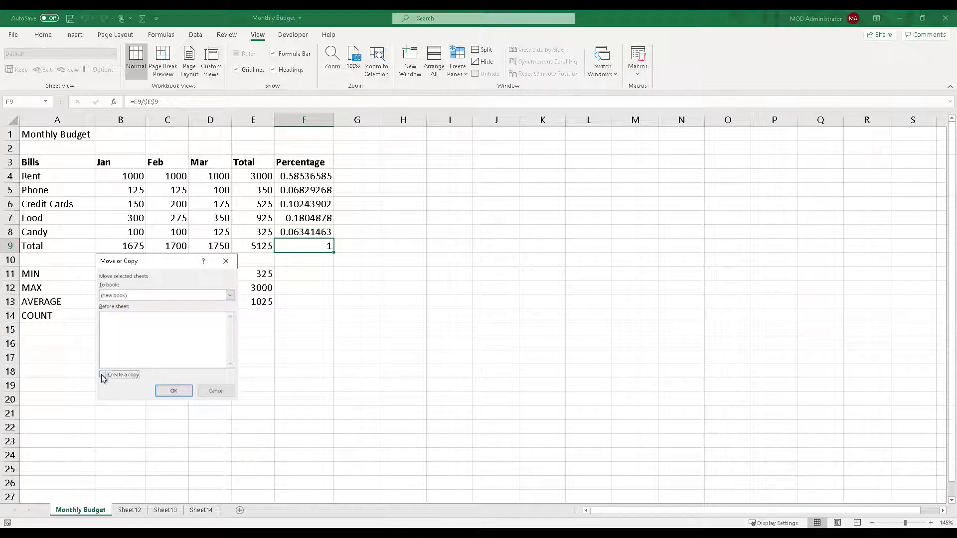
pyautogui.click(168, 392)
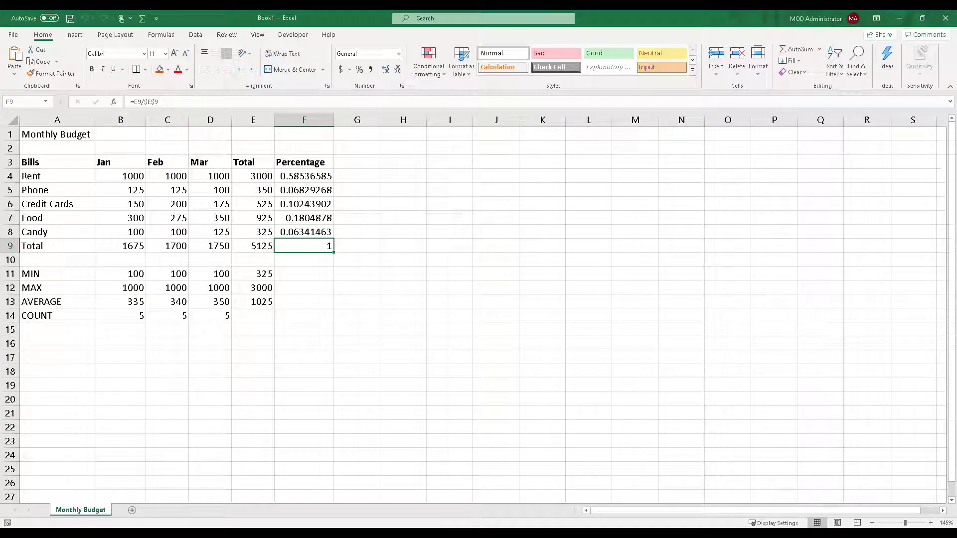
pyautogui.click(305, 535)
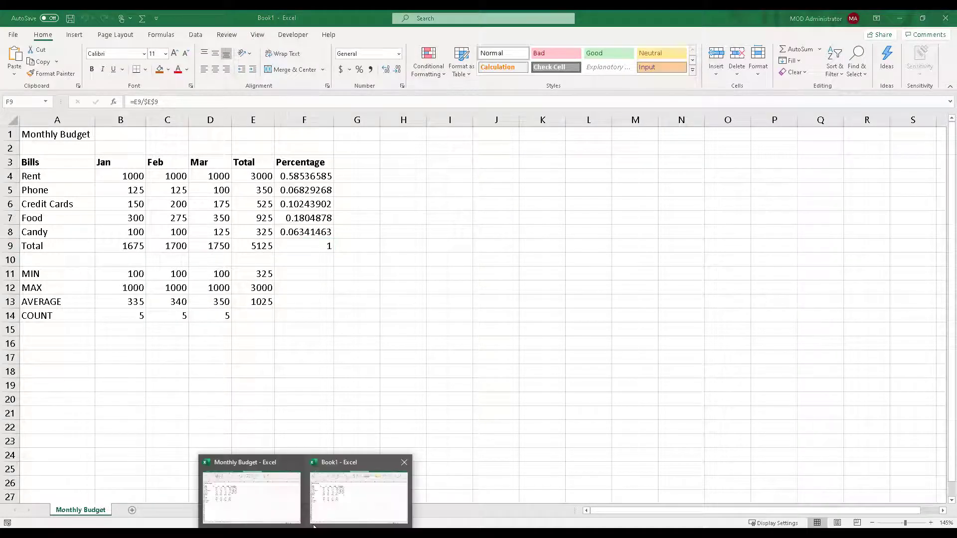
pyautogui.click(346, 489)
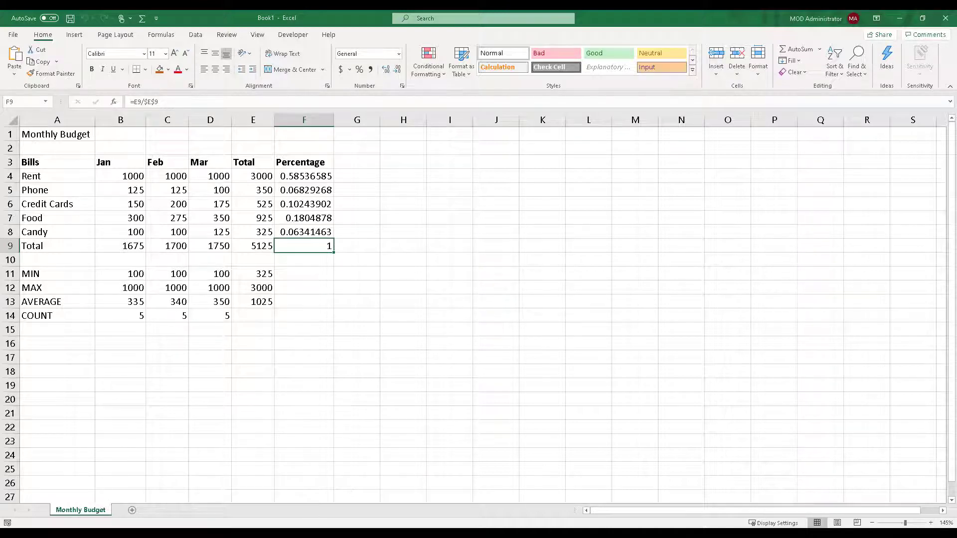
# Step: Return to the Monthly Budget workbook and move Sheet12 to the end of Book1 without creating a copy
pyautogui.click(263, 505)
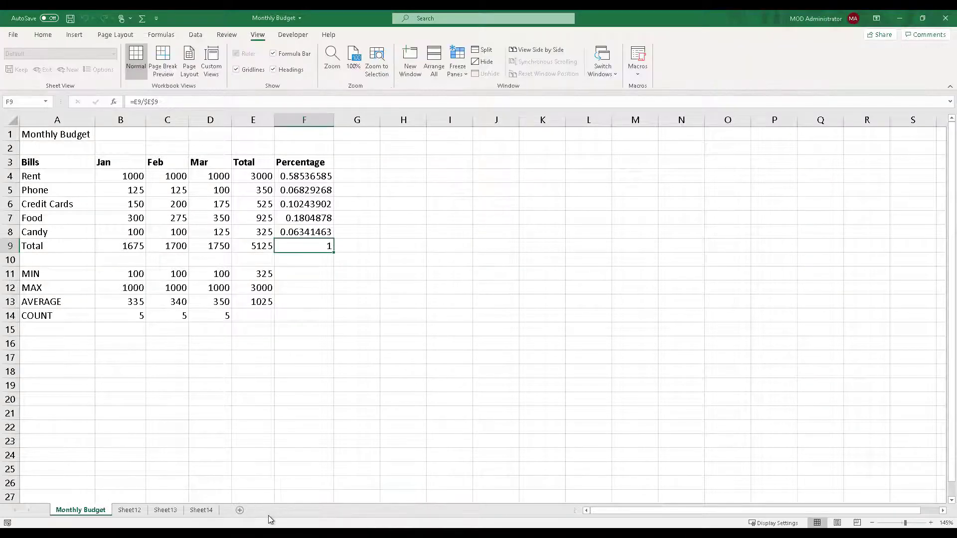
pyautogui.click(131, 510)
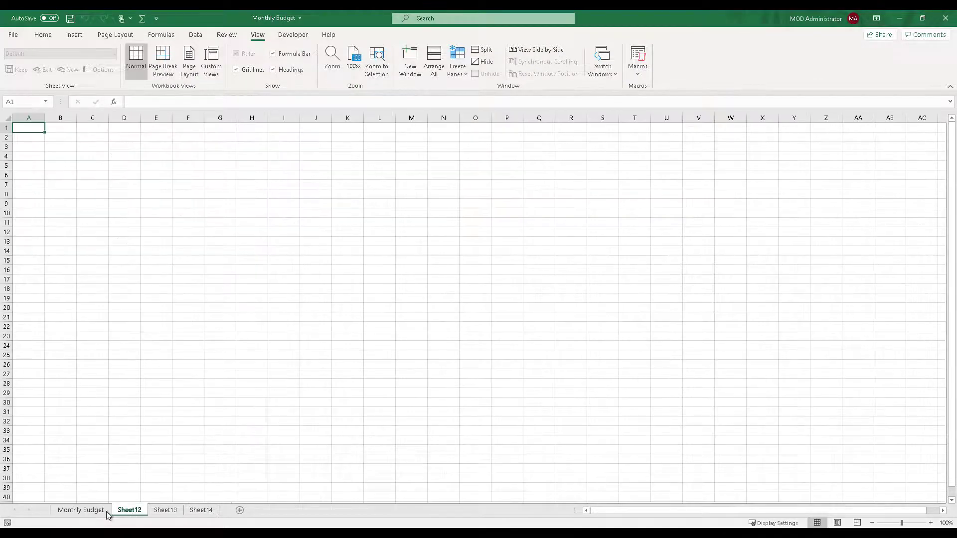
pyautogui.click(106, 511)
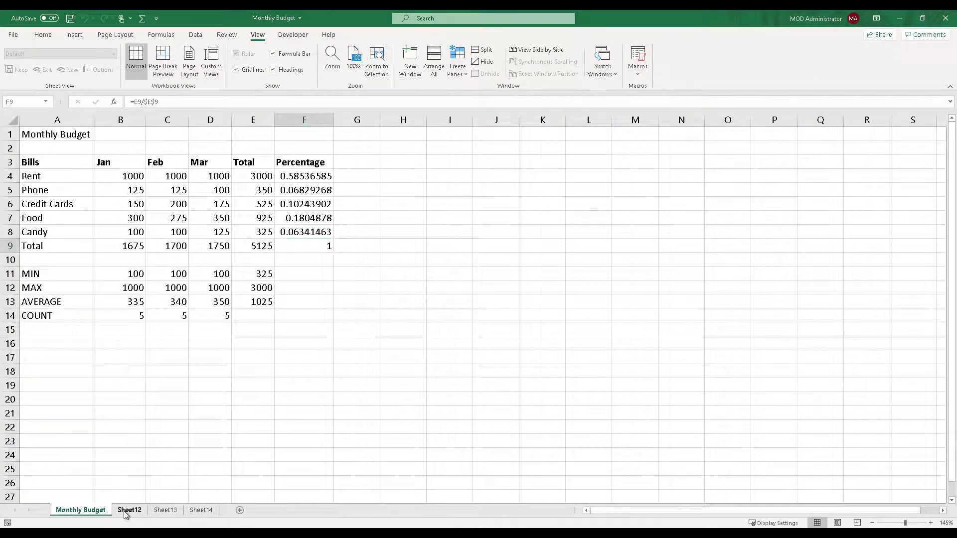
pyautogui.rightClick(123, 511)
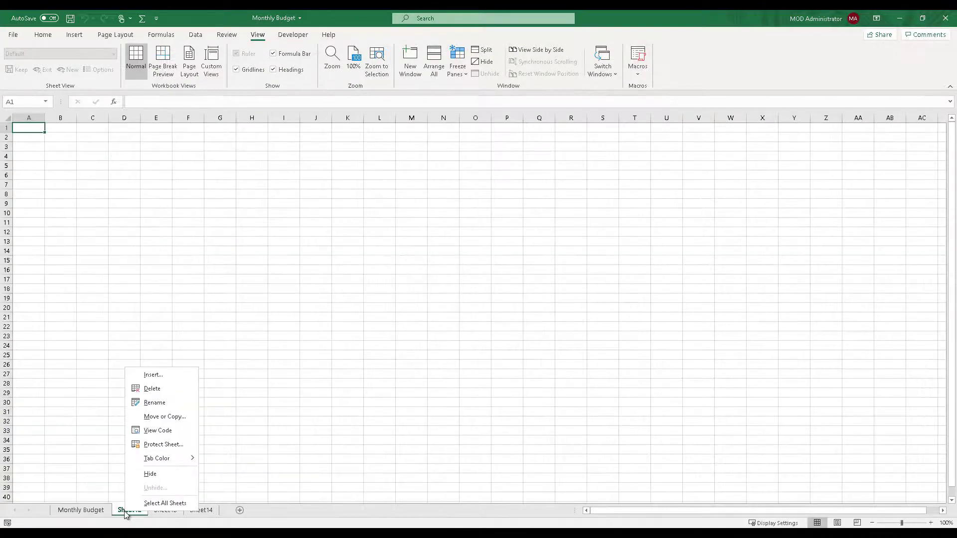
pyautogui.click(164, 417)
pyautogui.click(112, 242)
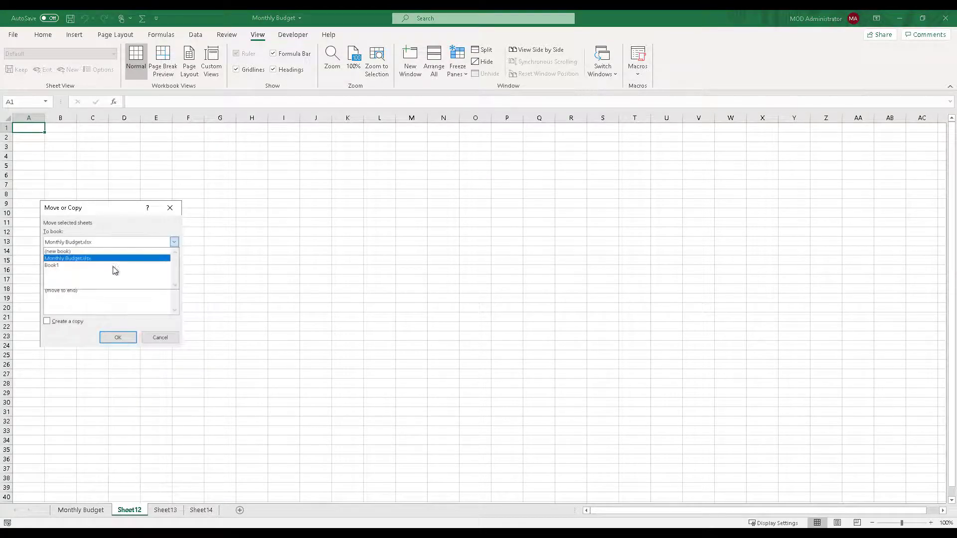
pyautogui.click(58, 265)
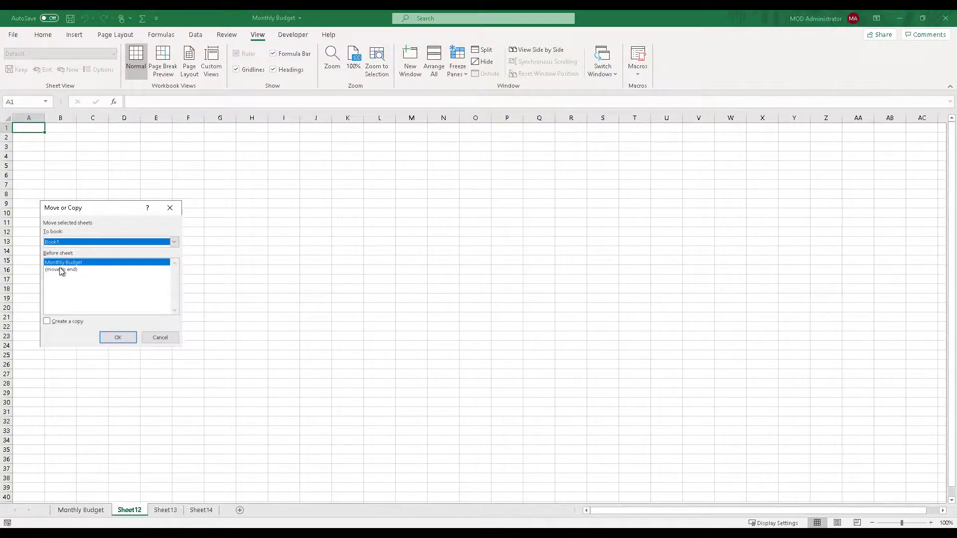
pyautogui.click(59, 270)
pyautogui.click(118, 338)
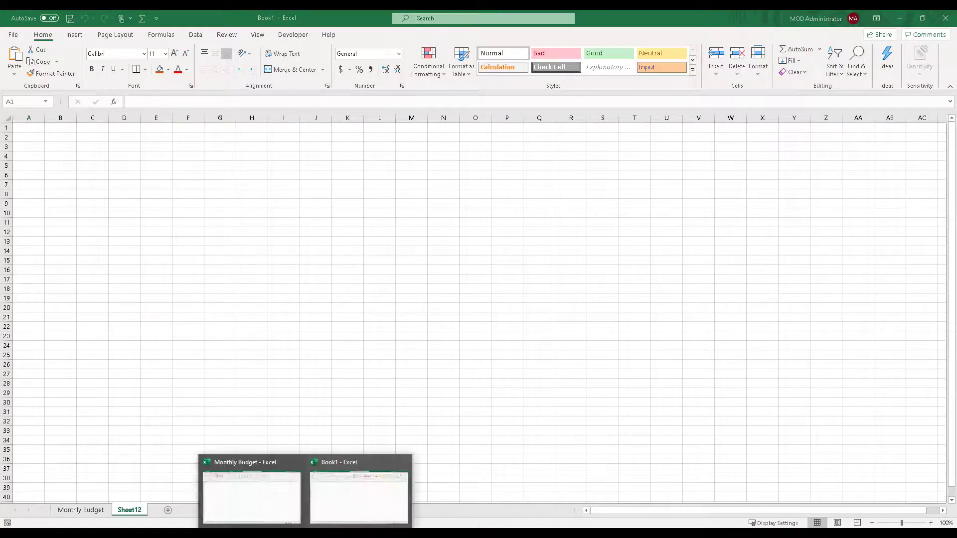
# Step: Check the Monthly Budget and Sheet12 sheets in Book1, and close that workbook without saving
pyautogui.click(346, 503)
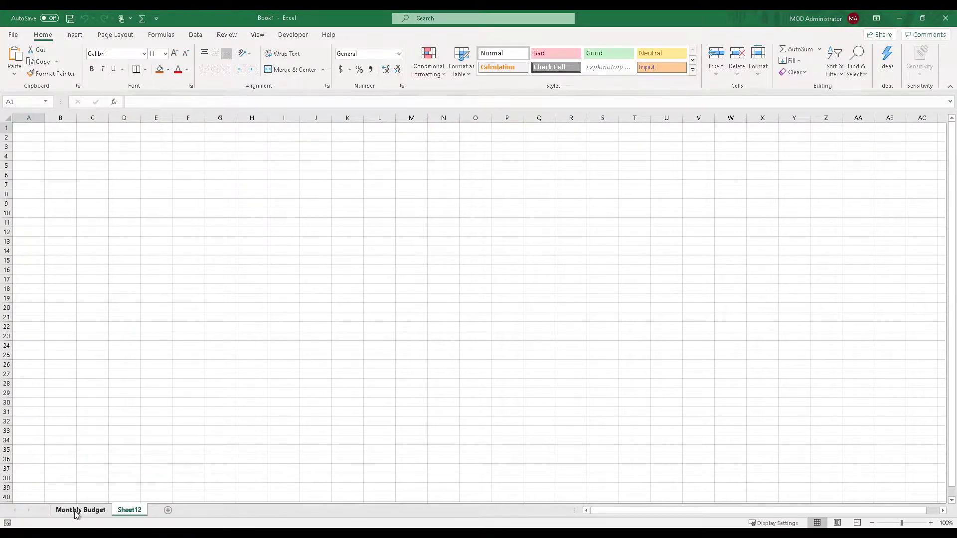
pyautogui.click(76, 510)
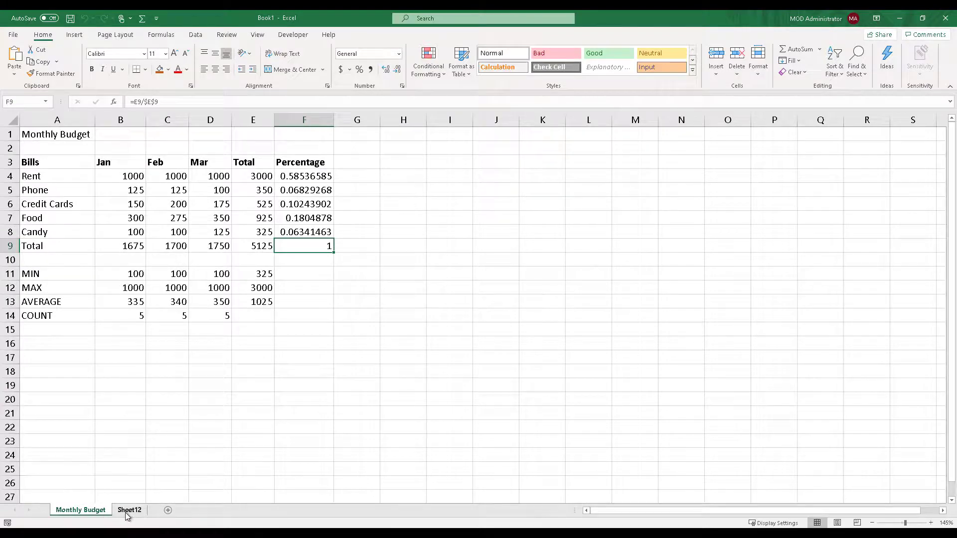
pyautogui.click(126, 512)
pyautogui.click(93, 514)
pyautogui.click(953, 16)
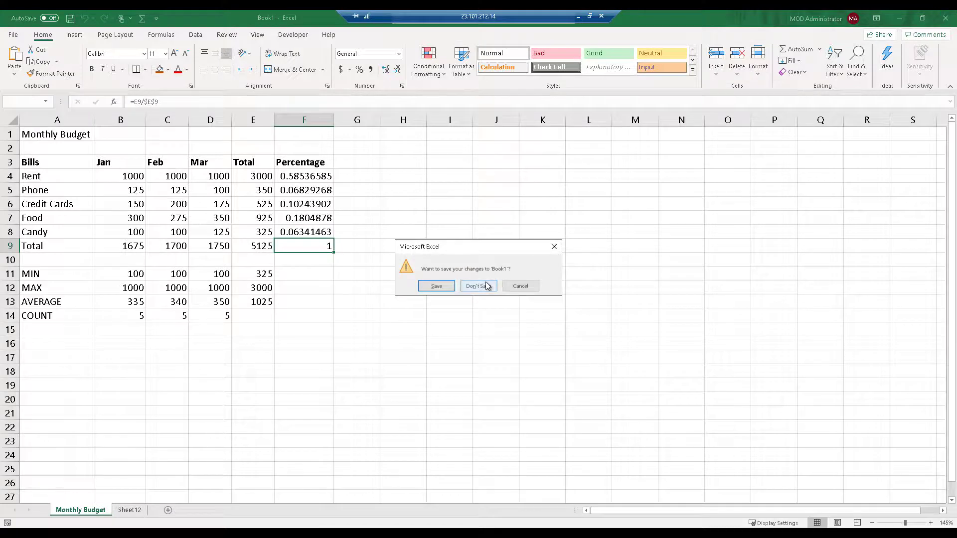
pyautogui.click(479, 285)
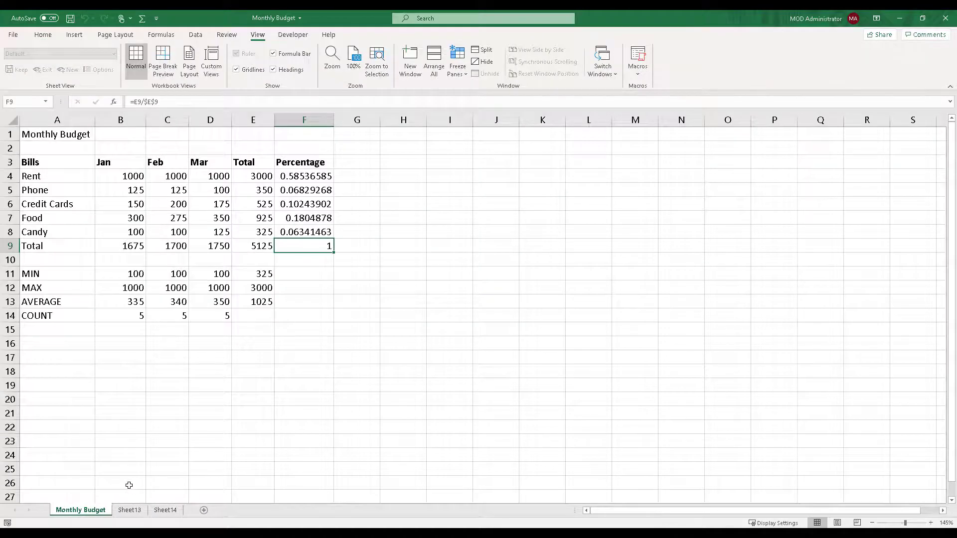